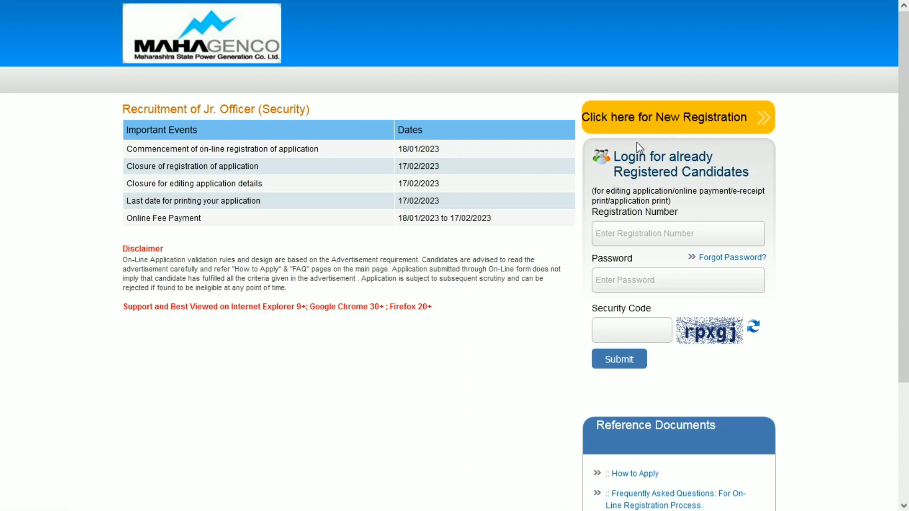
# Start a new registration, then enter and confirm the candidate's first name in the basic information form
pyautogui.click(651, 124)
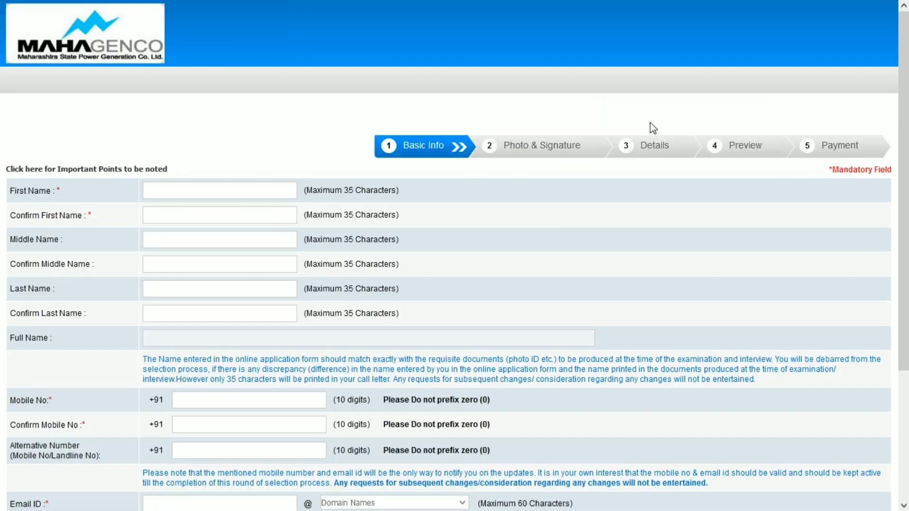
pyautogui.scroll(-1, 635, 56)
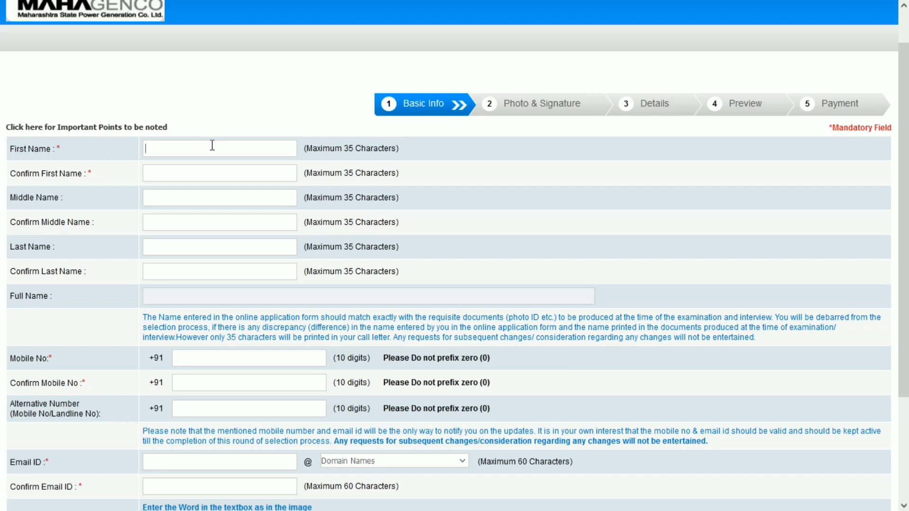
pyautogui.write('MAHEE')
pyautogui.press('Tab')
pyautogui.write('MAHEE')
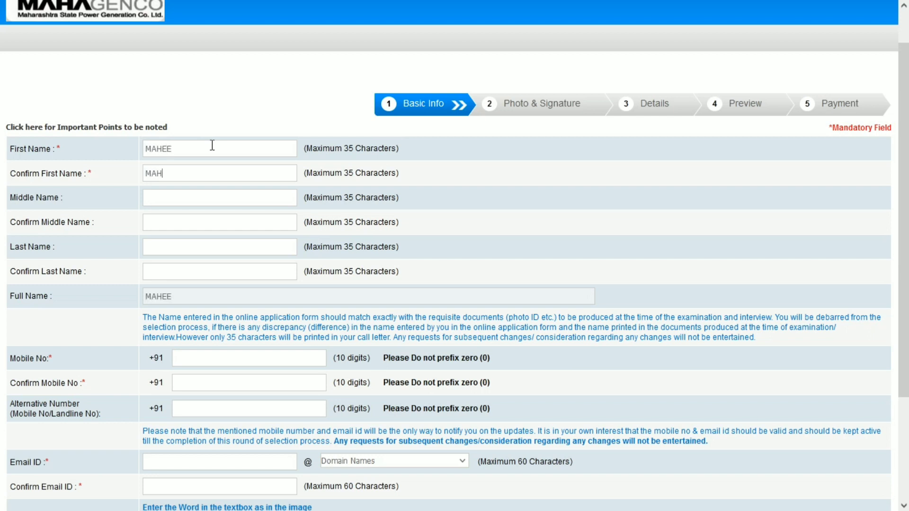
pyautogui.press('Tab')
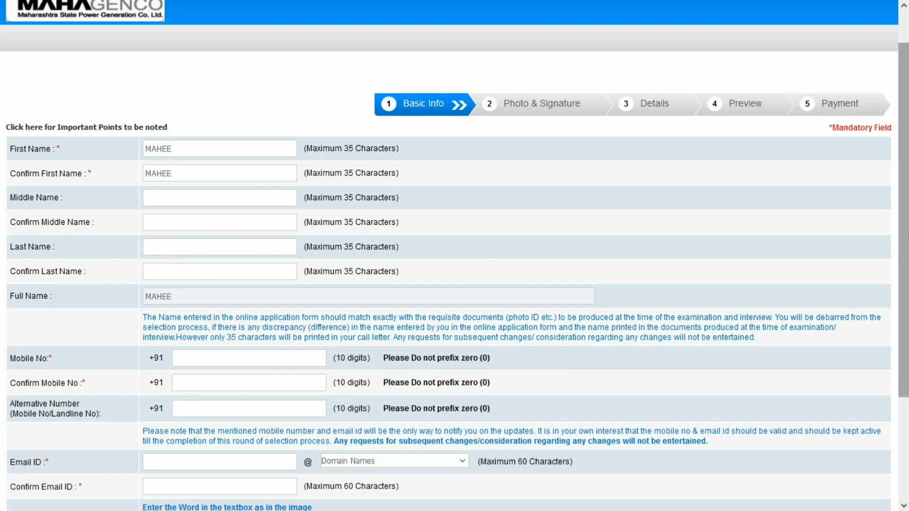
# Review the mobile number and email fields of the basic information form, including the list of email domain names
pyautogui.scroll(-2, 467, 264)
pyautogui.click(216, 263)
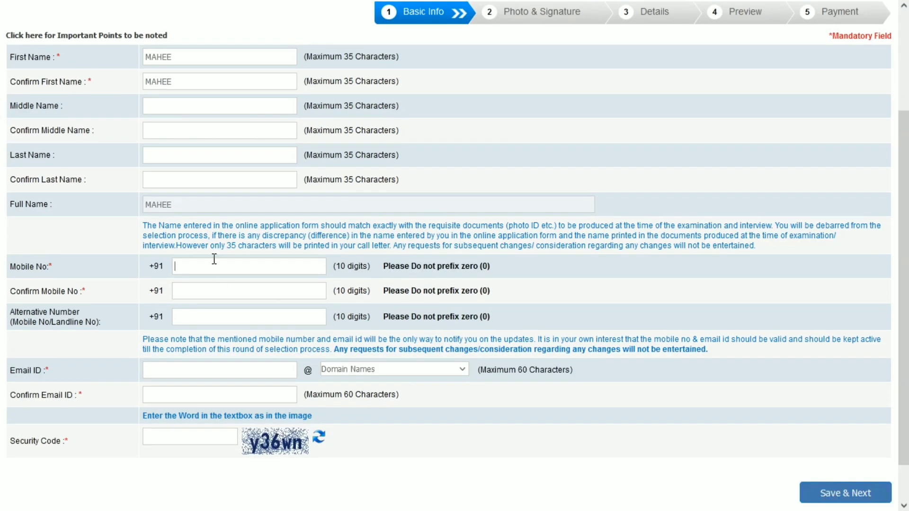
pyautogui.click(212, 291)
pyautogui.click(197, 369)
pyautogui.click(347, 370)
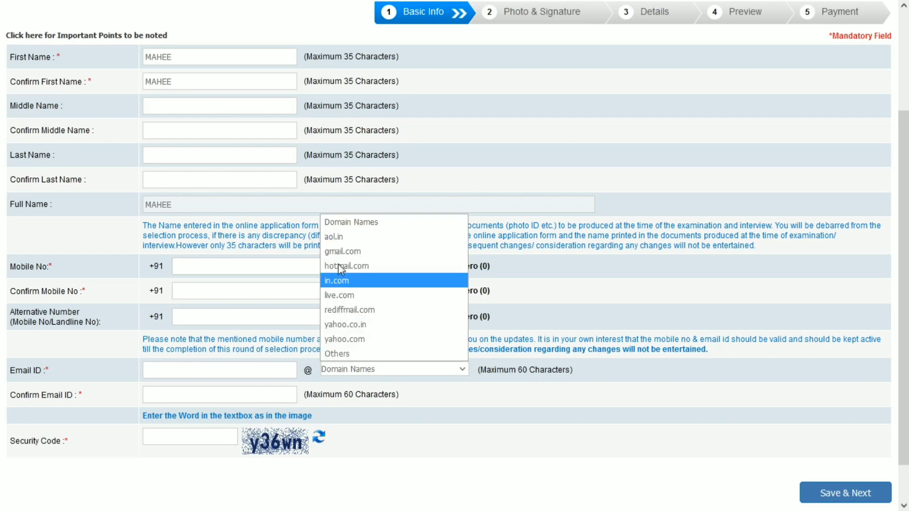
pyautogui.click(334, 251)
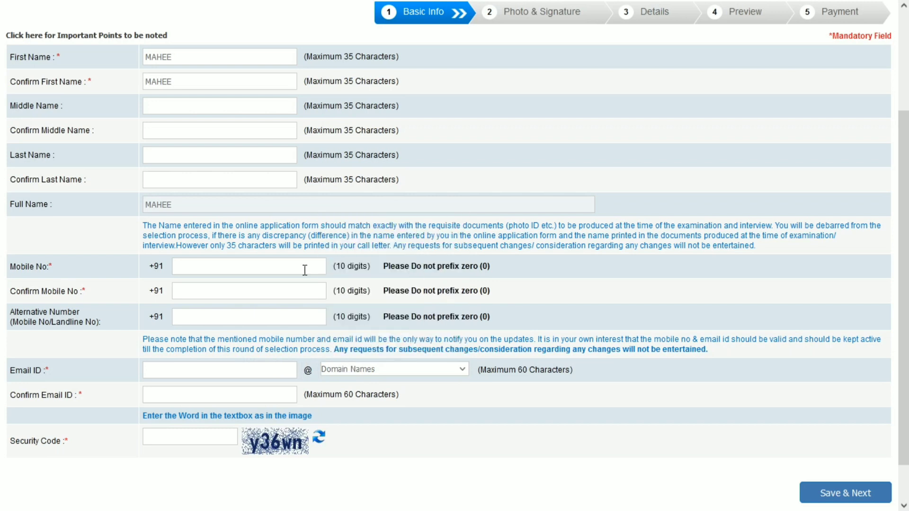
pyautogui.click(241, 396)
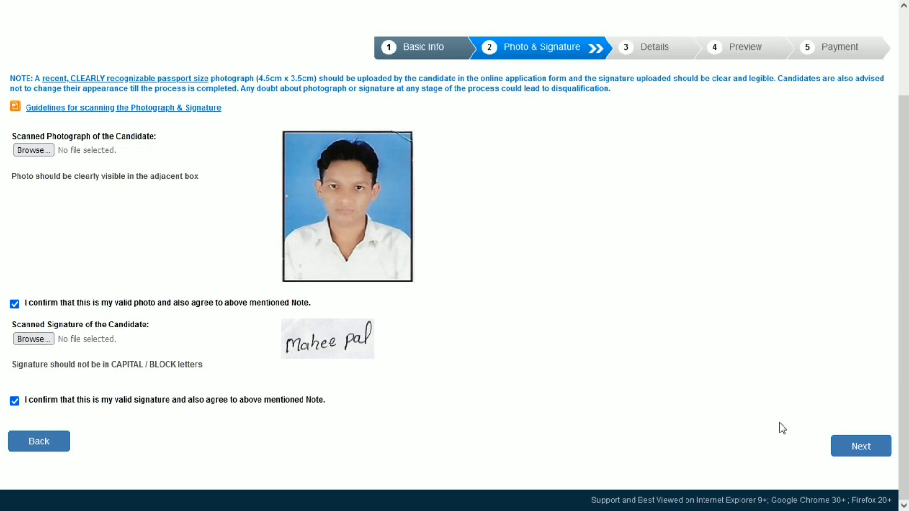
# Proceed from the photo and signature stage to the details form and choose the post Jr. Officer (Security) (HR01)
pyautogui.click(861, 449)
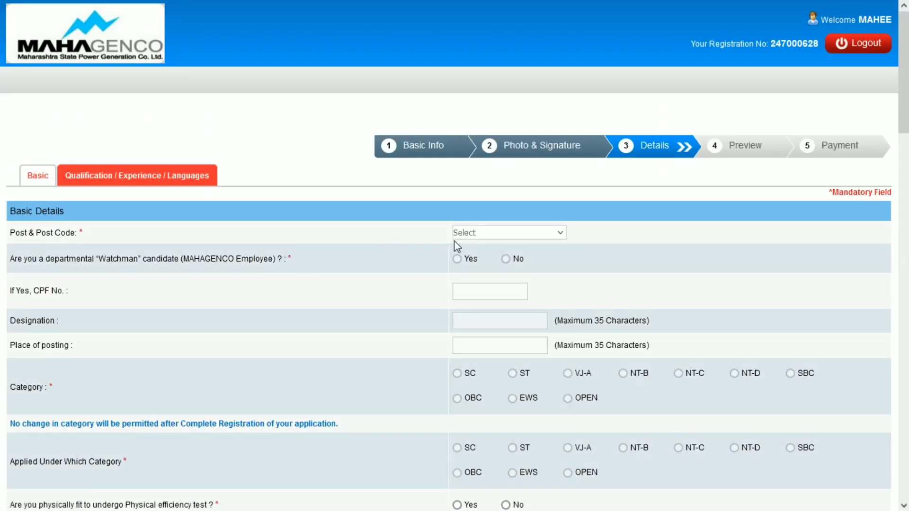
pyautogui.click(466, 236)
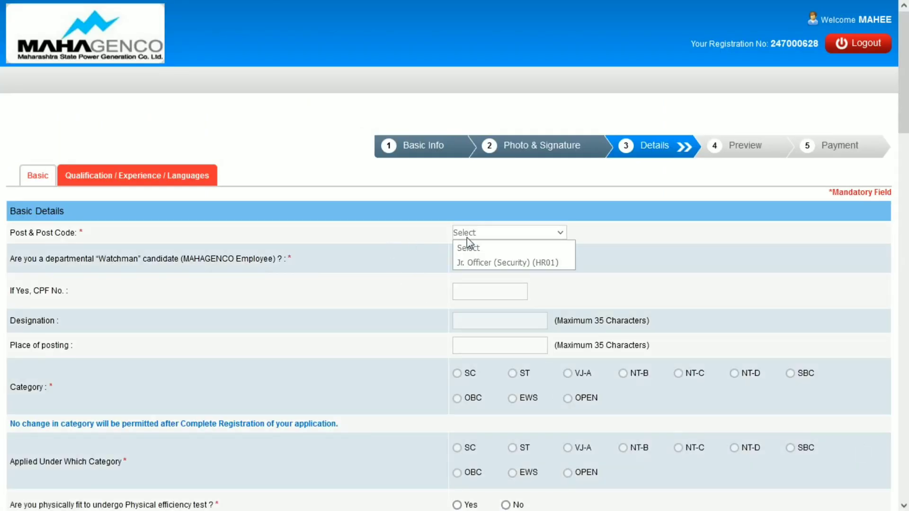
pyautogui.click(495, 262)
# Answer No to being a departmental Watchman candidate and set both the category and the applied-under category to SC
pyautogui.scroll(-3, 496, 262)
pyautogui.scroll(-1, 623, 126)
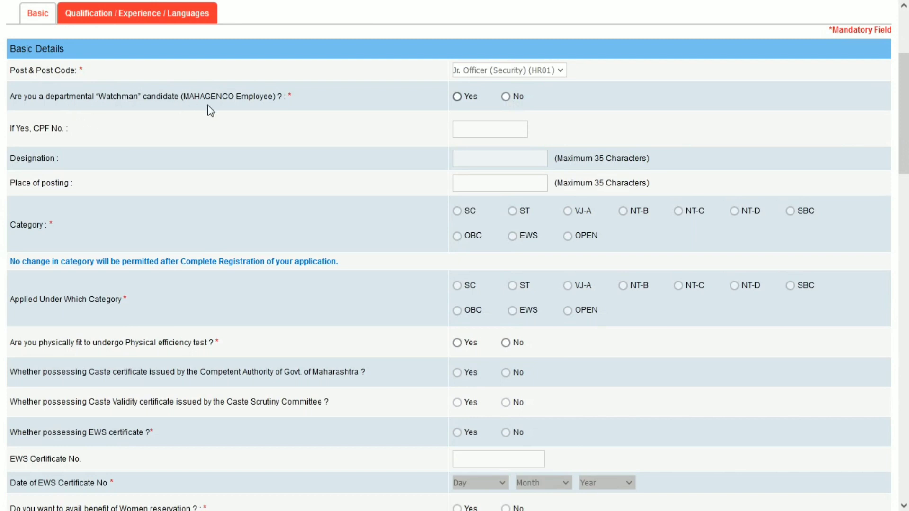
pyautogui.click(506, 97)
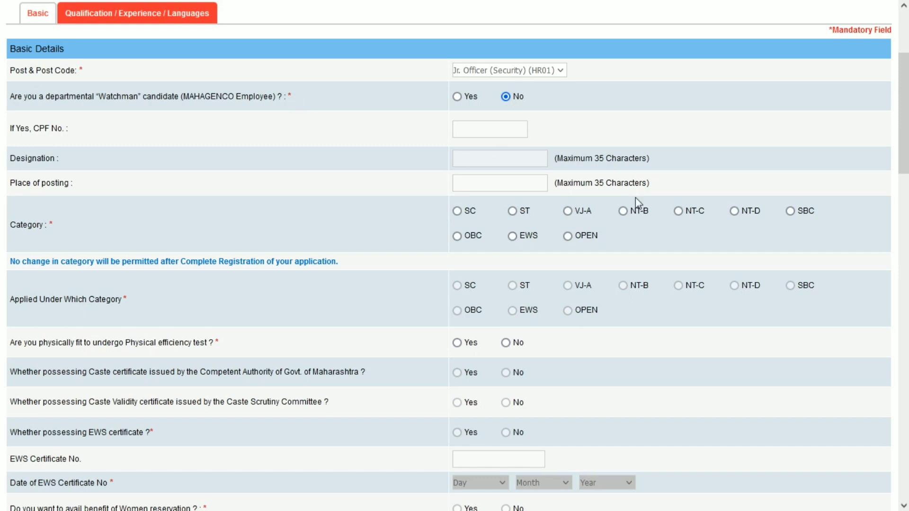
pyautogui.click(457, 212)
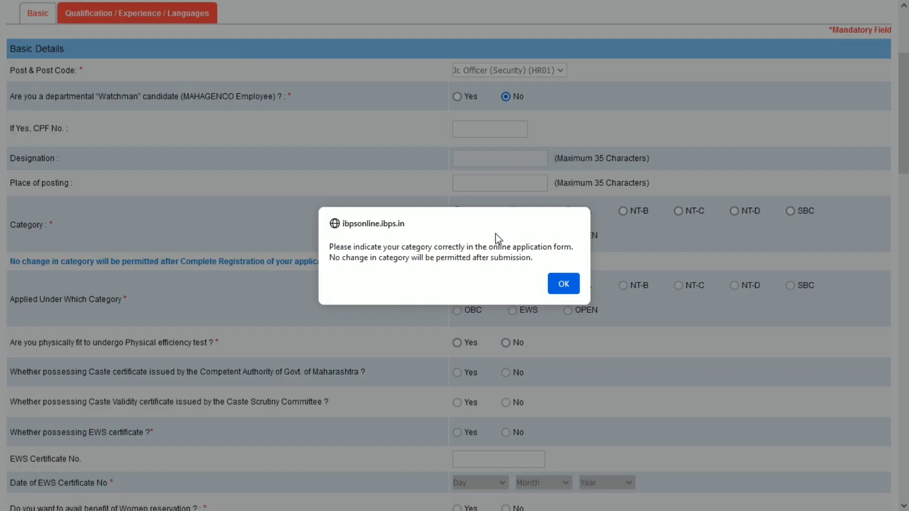
pyautogui.click(563, 283)
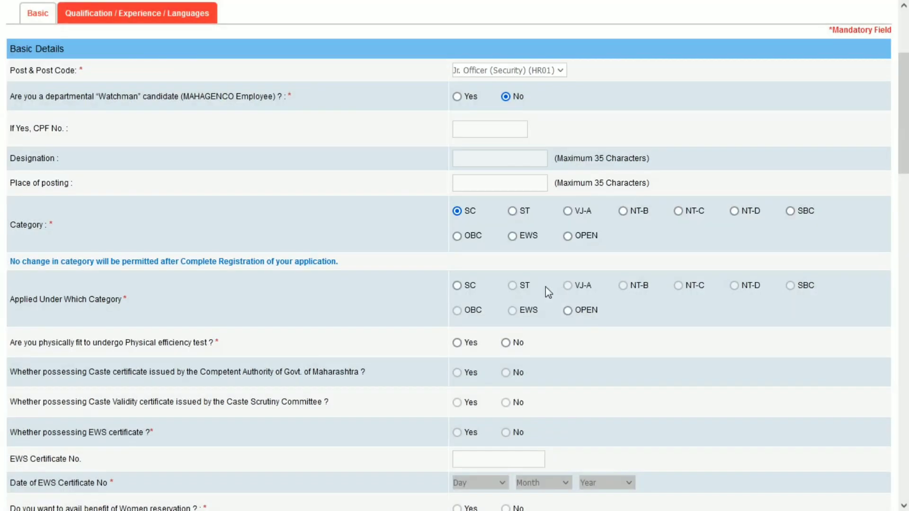
pyautogui.click(458, 286)
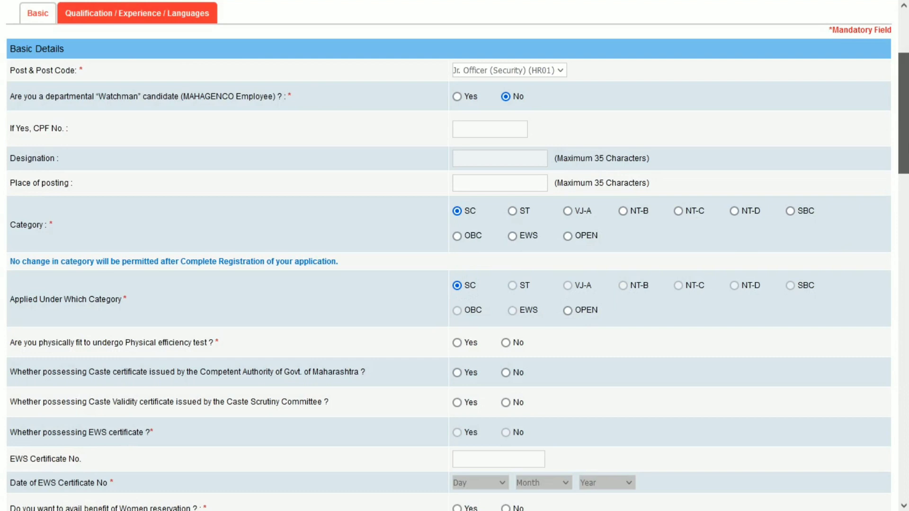
# Answer Yes for physical efficiency test fitness, the Maharashtra caste certificate and the caste validity certificate
pyautogui.moveTo(903, 114); pyautogui.dragTo(903, 157)
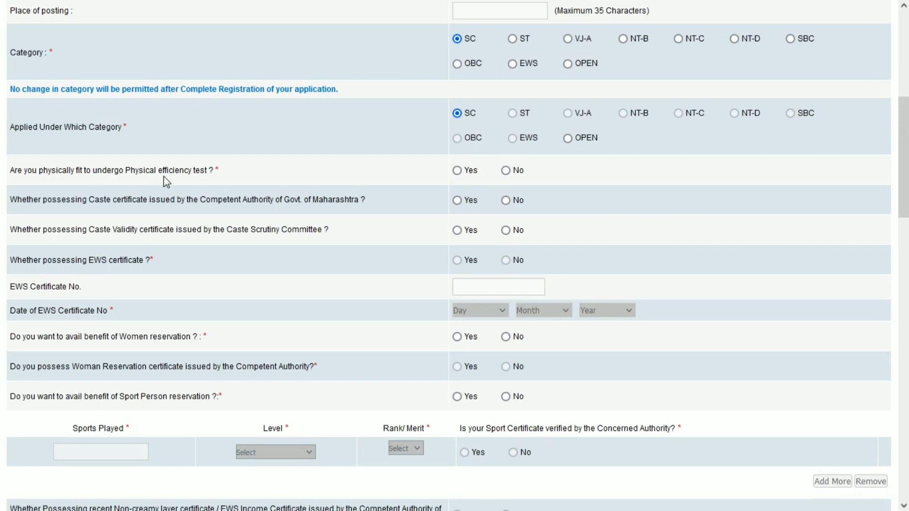
pyautogui.click(457, 171)
pyautogui.click(457, 231)
# Answer Yes to the women reservation benefit, and No to the woman reservation certificate and the sport person reservation
pyautogui.moveTo(907, 183); pyautogui.dragTo(906, 213)
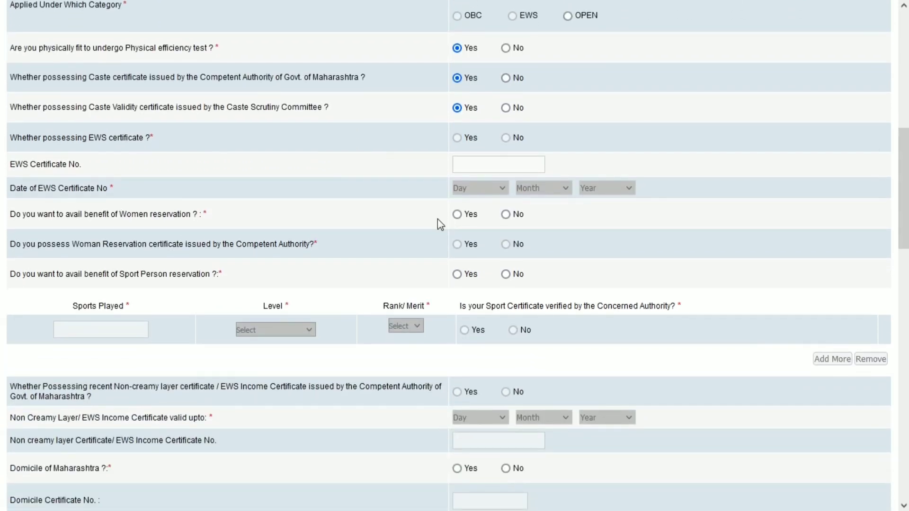
pyautogui.click(458, 214)
pyautogui.click(505, 244)
pyautogui.click(505, 274)
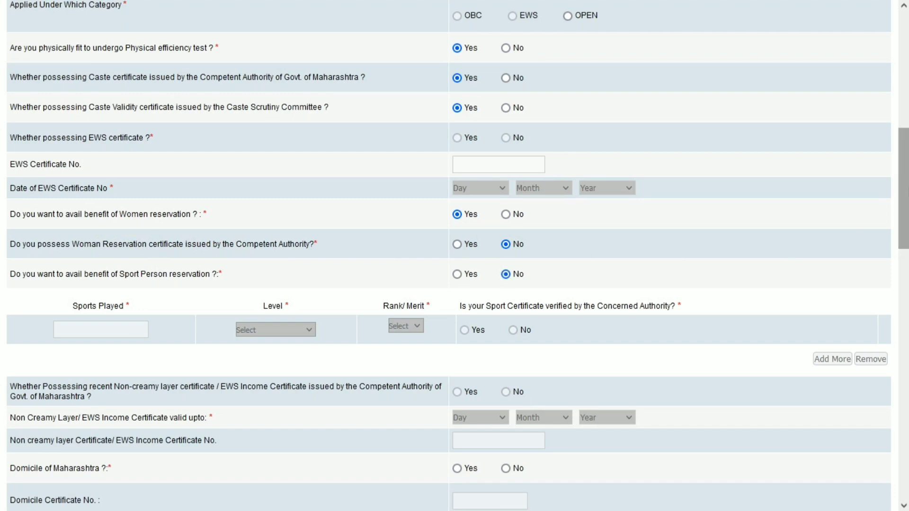
# Set Domicile of Maharashtra to Yes, and answer No to being a project affected person and an ex-serviceman
pyautogui.moveTo(902, 189); pyautogui.dragTo(902, 263)
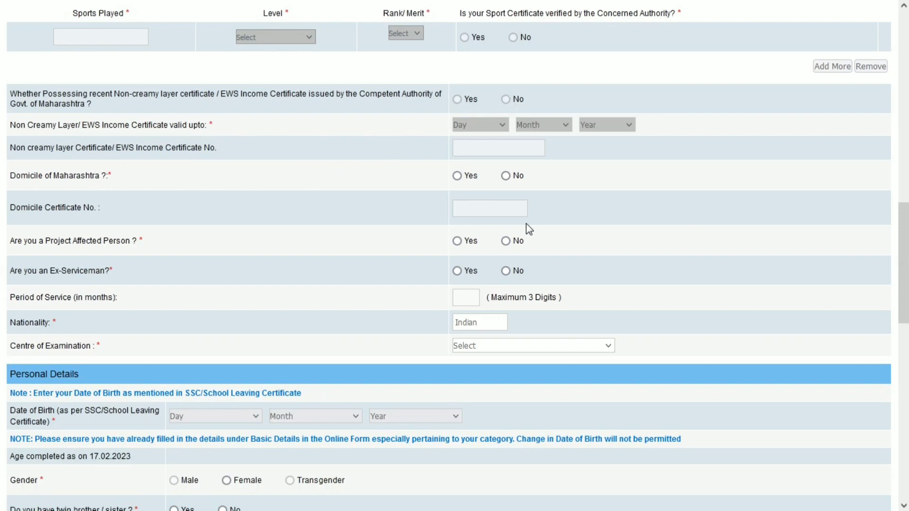
pyautogui.click(457, 177)
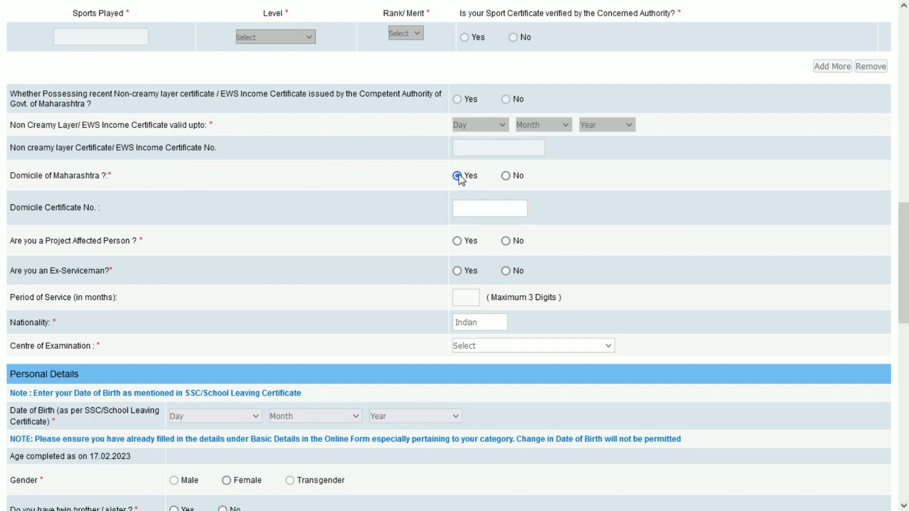
pyautogui.click(489, 209)
pyautogui.click(506, 240)
pyautogui.click(505, 271)
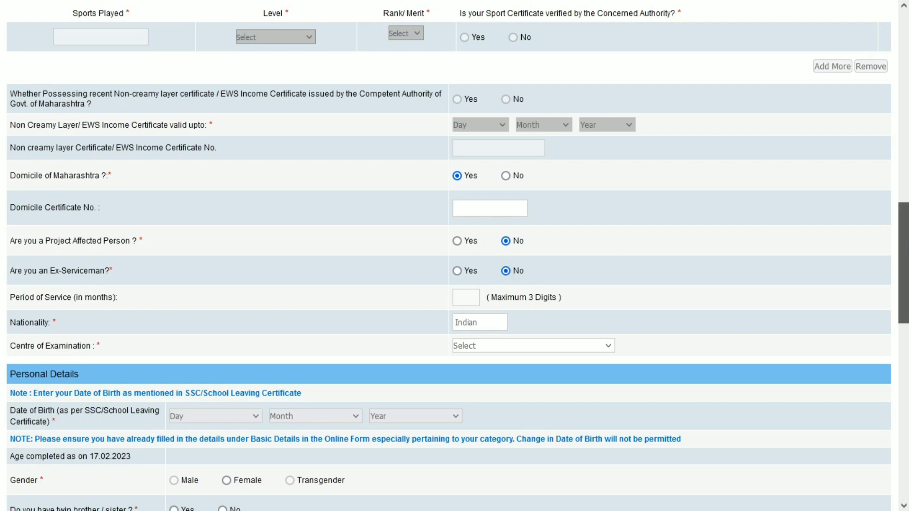
# Select Bhusawal as the centre of examination
pyautogui.scroll(-4, 454, 256)
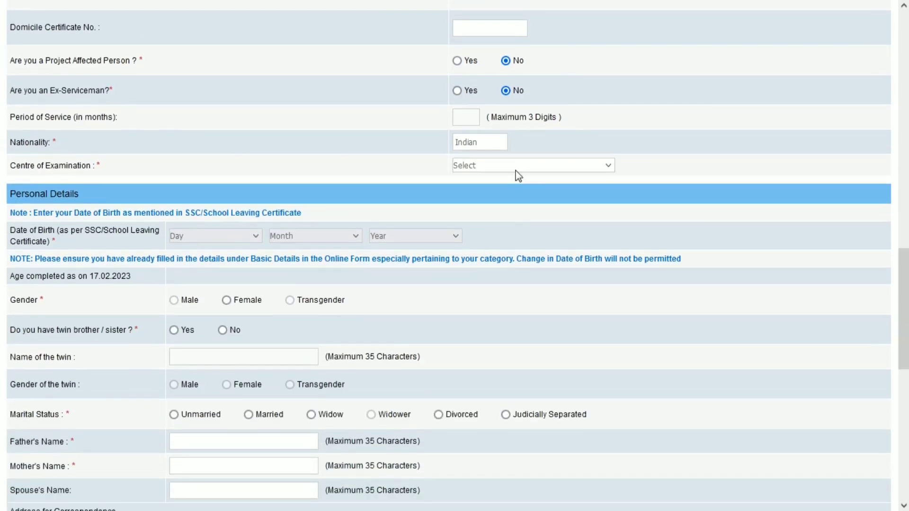
pyautogui.click(480, 166)
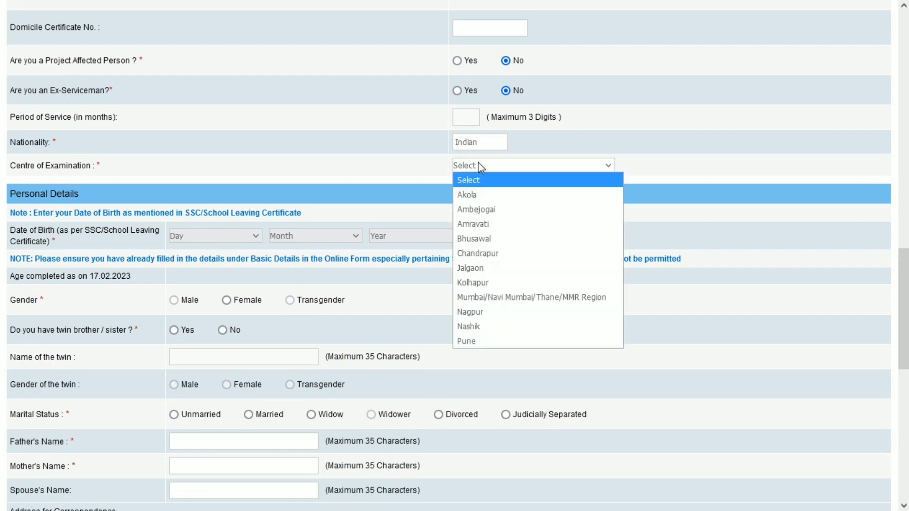
pyautogui.click(483, 241)
# Fill in the candidate's date of birth by choosing the day, month and year in the personal details
pyautogui.scroll(-2, 346, 181)
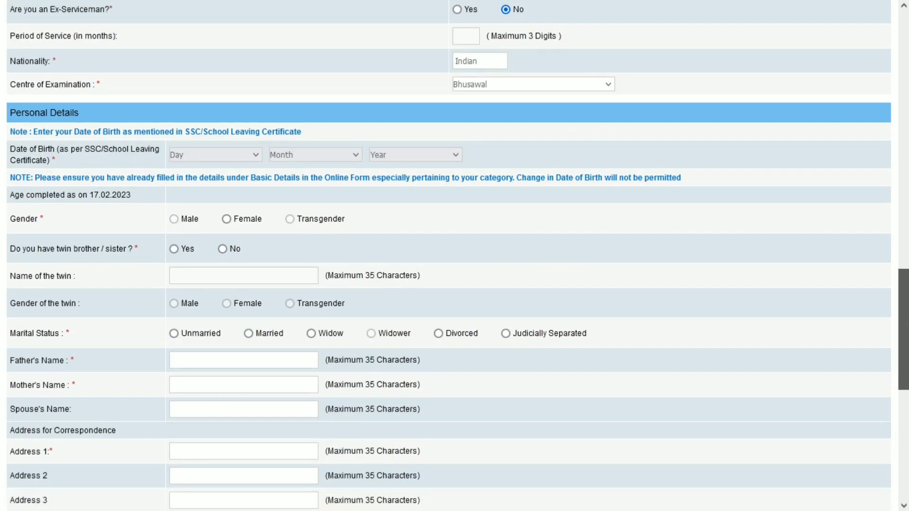
pyautogui.click(256, 122)
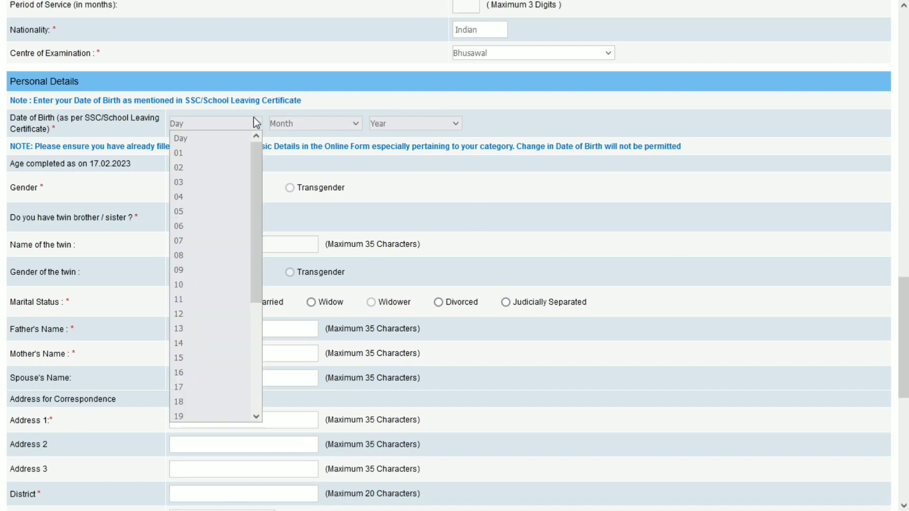
pyautogui.click(256, 122)
pyautogui.click(254, 121)
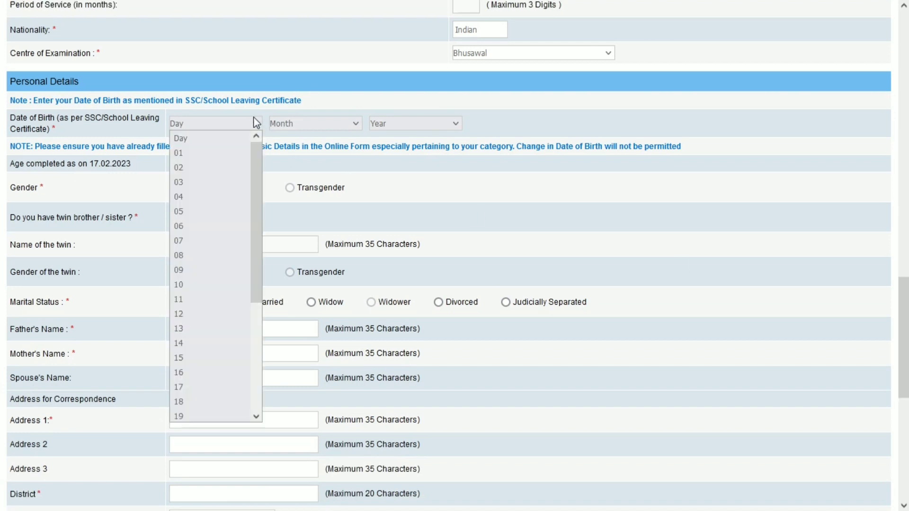
pyautogui.click(205, 153)
pyautogui.click(287, 127)
pyautogui.click(303, 151)
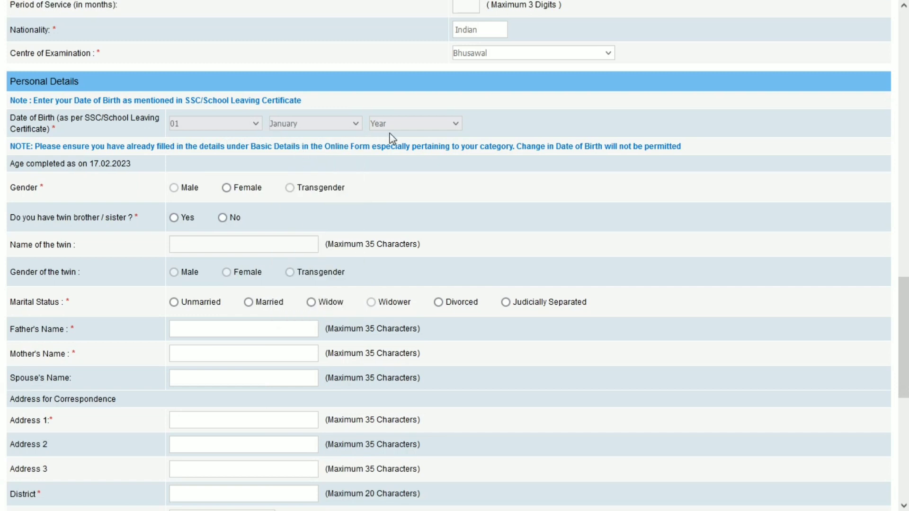
pyautogui.click(400, 124)
pyautogui.press('Down')
pyautogui.press('Return')
# Set the gender to Female, the twin brother or sister question to No and the marital status to Unmarried
pyautogui.click(230, 191)
pyautogui.click(224, 219)
pyautogui.click(174, 303)
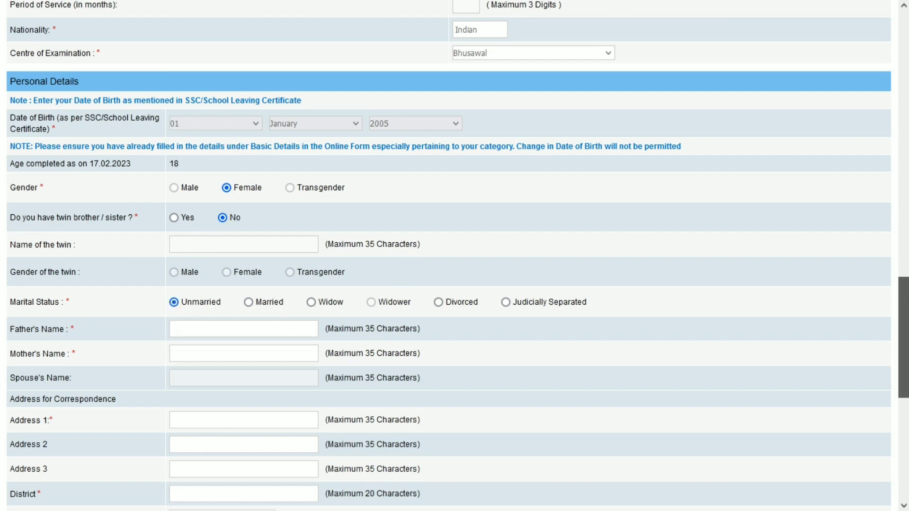
# Review the father's name, correspondence address, state and pincode fields, including the list of available states
pyautogui.scroll(-4, 903, 337)
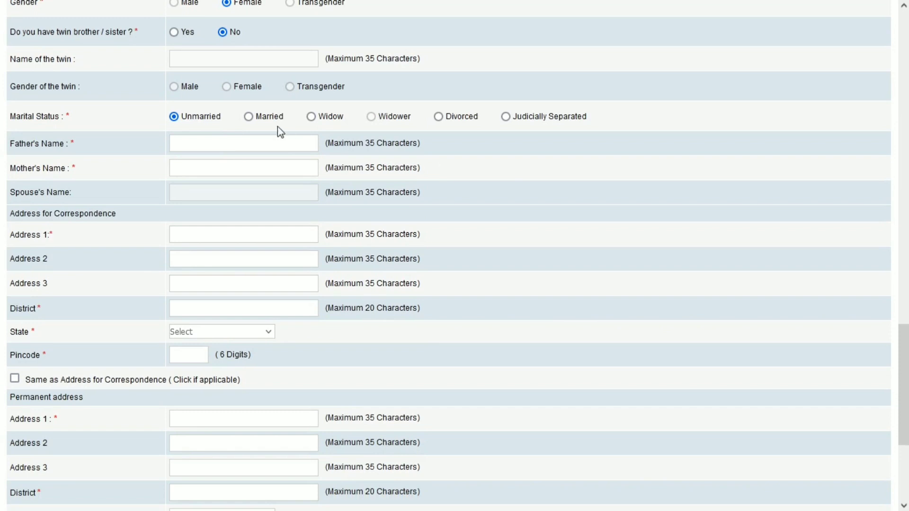
pyautogui.click(239, 143)
pyautogui.click(223, 232)
pyautogui.click(226, 334)
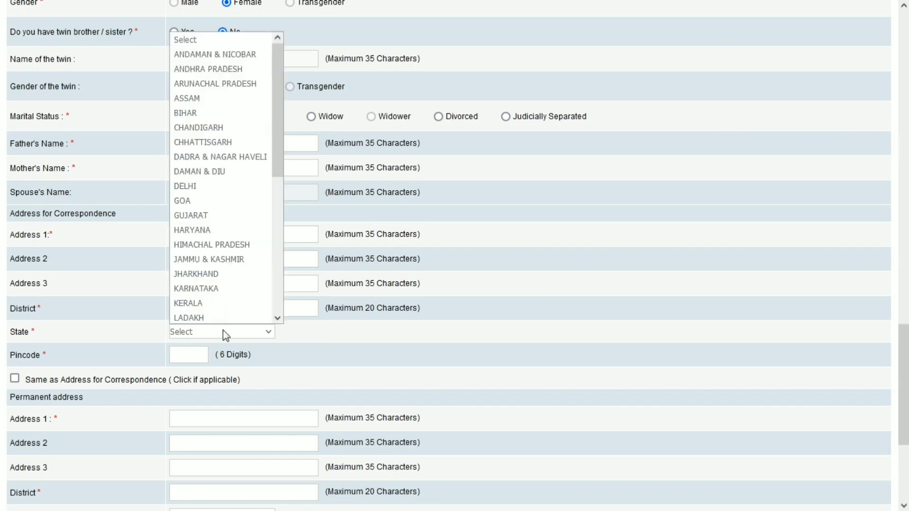
pyautogui.click(225, 334)
pyautogui.click(194, 353)
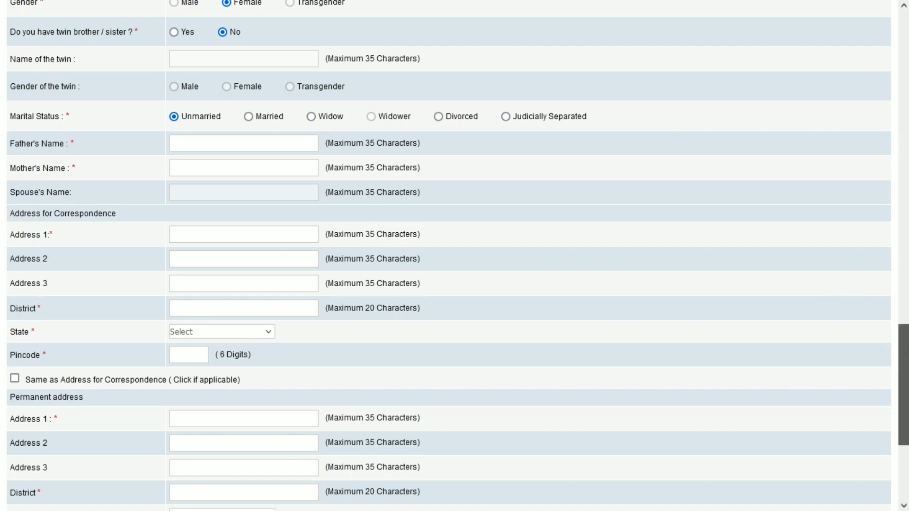
# Acknowledge the verification of the entered details and save them to continue to the qualification section
pyautogui.moveTo(902, 351); pyautogui.dragTo(801, 432)
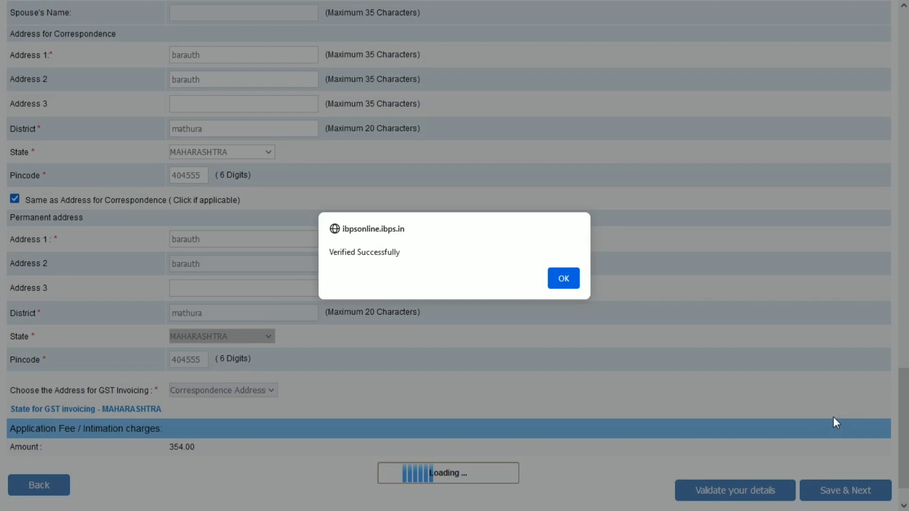
pyautogui.click(563, 279)
pyautogui.scroll(-1, 755, 319)
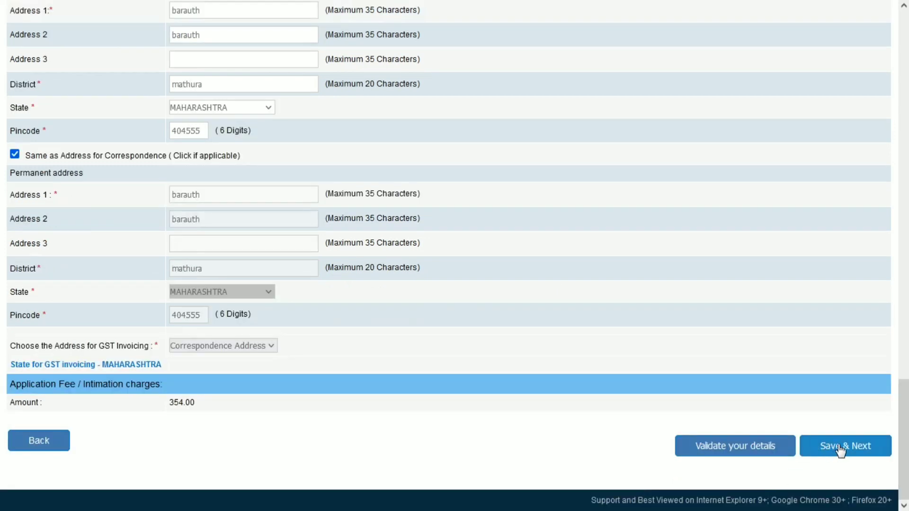
pyautogui.click(840, 450)
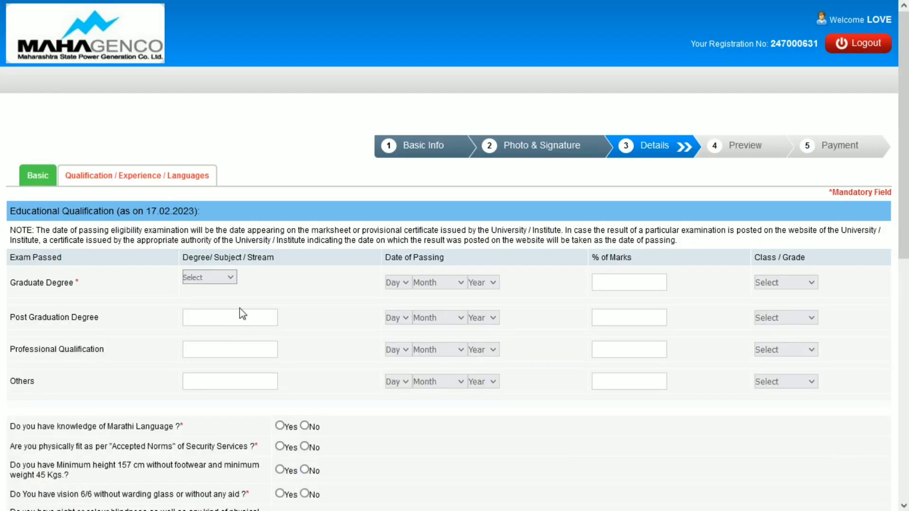
# Set the graduate degree's stream to Science and its date of passing to 30 February 2014
pyautogui.click(219, 277)
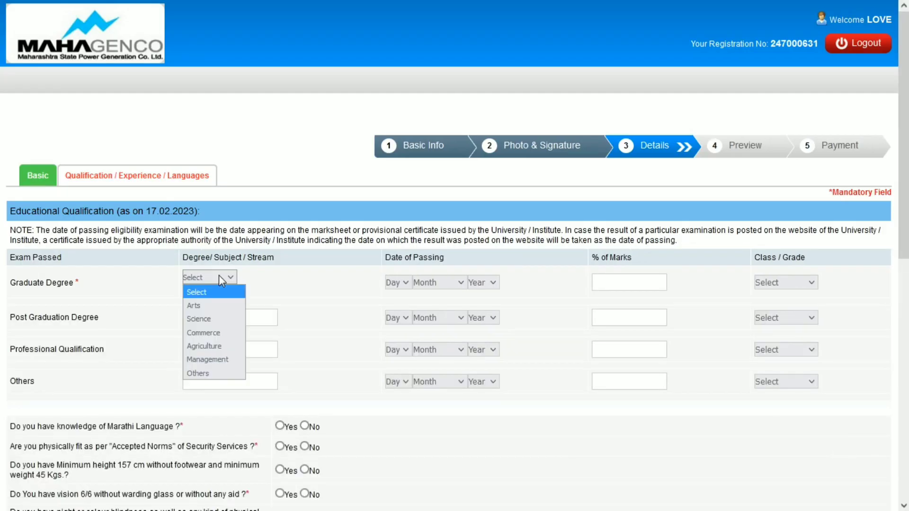
pyautogui.click(204, 323)
pyautogui.click(398, 283)
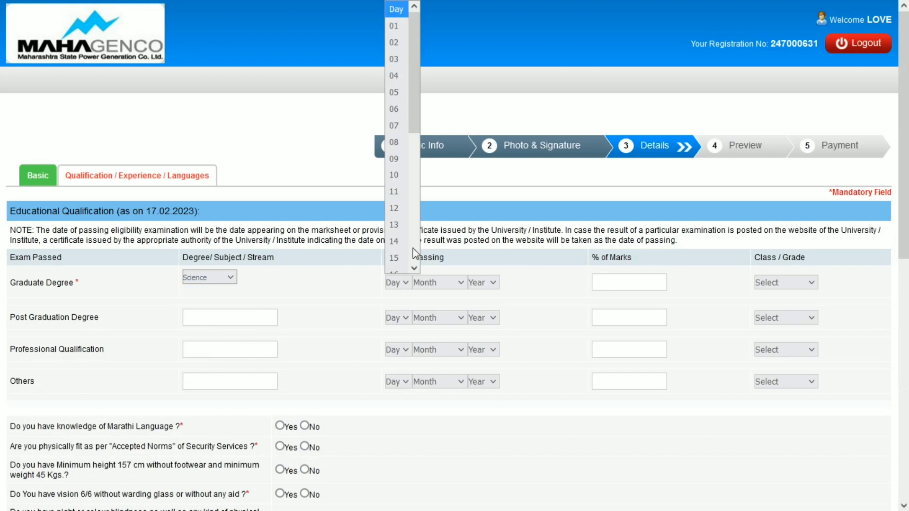
pyautogui.scroll(-5, 413, 248)
pyautogui.click(395, 242)
pyautogui.click(433, 283)
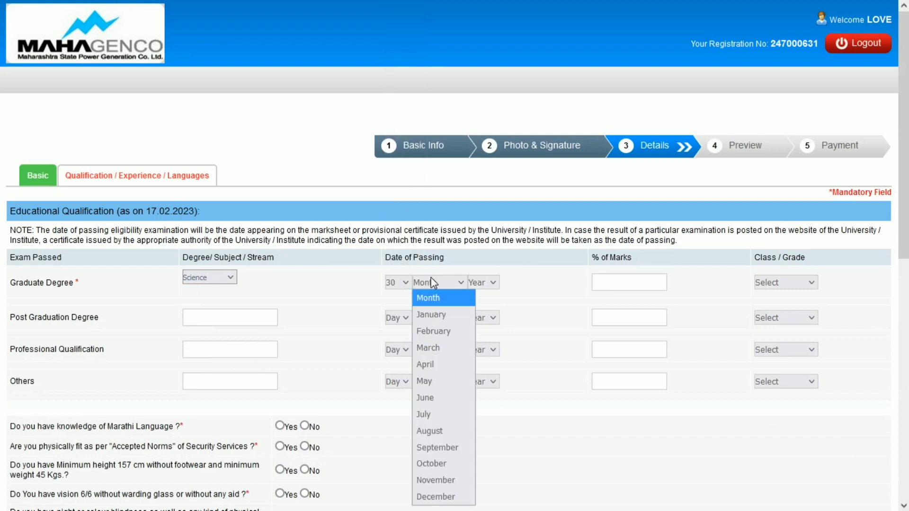
pyautogui.click(433, 330)
pyautogui.click(488, 283)
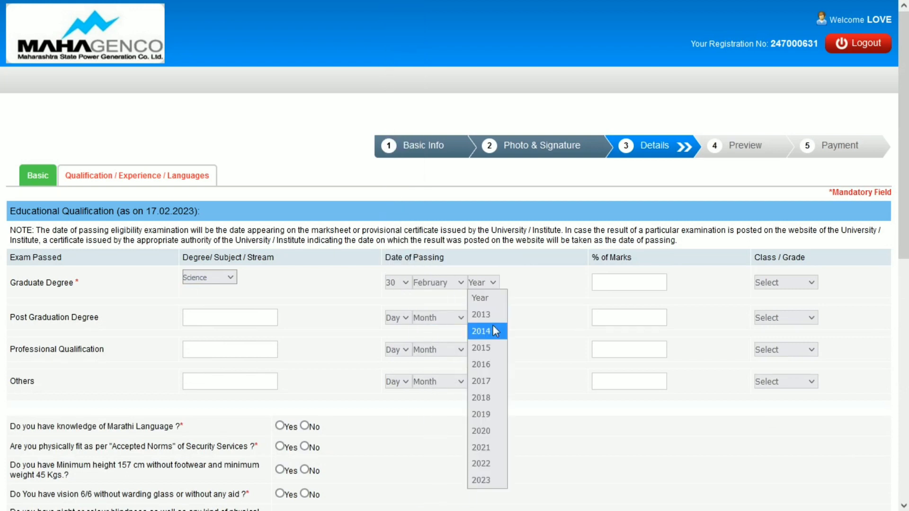
pyautogui.click(494, 331)
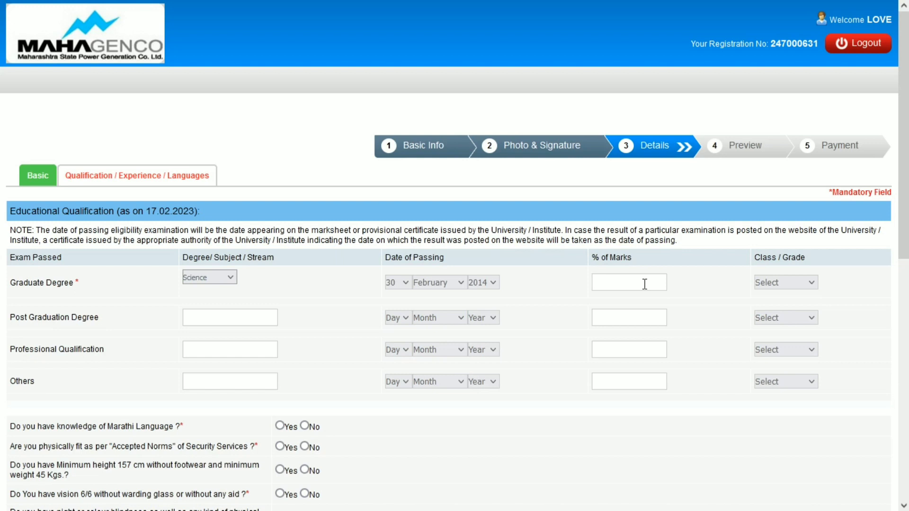
# Enter 85.00 as the graduate degree's percentage of marks and choose First Class as its class
pyautogui.write('85.00')
pyautogui.click(772, 284)
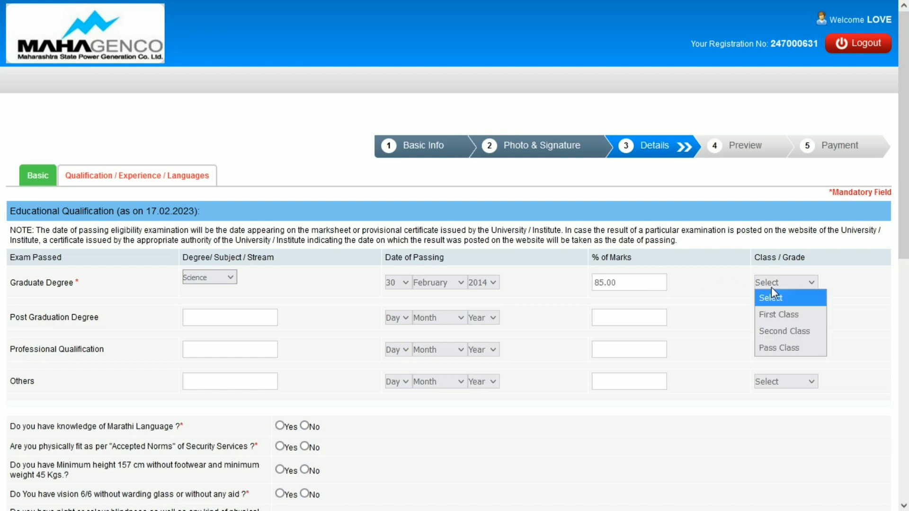
pyautogui.click(770, 313)
# Answer Yes to the Marathi knowledge, physical fitness, and minimum height and weight questions
pyautogui.scroll(-3, 771, 311)
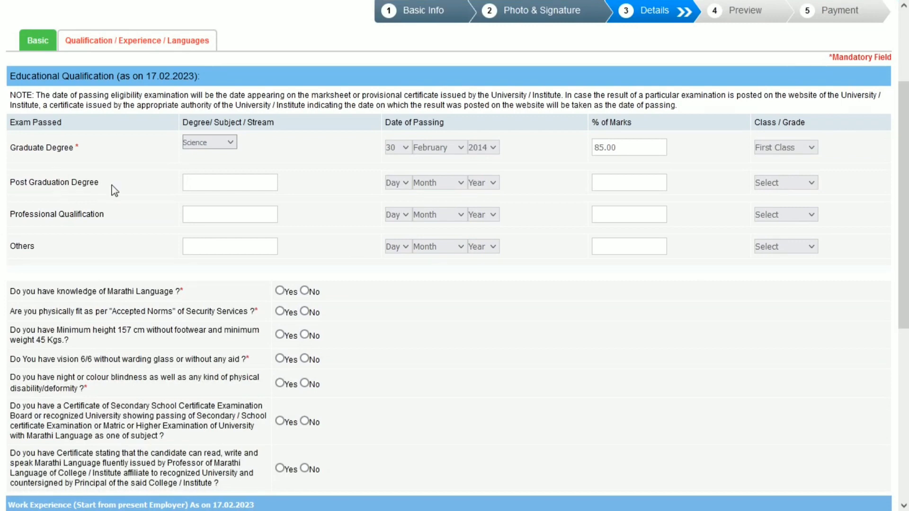
pyautogui.click(279, 291)
pyautogui.click(279, 311)
pyautogui.click(280, 335)
# Answer Yes to 6/6 vision, No to blindness or disability, and Yes to both Marathi certificate questions
pyautogui.moveTo(903, 208); pyautogui.dragTo(903, 271)
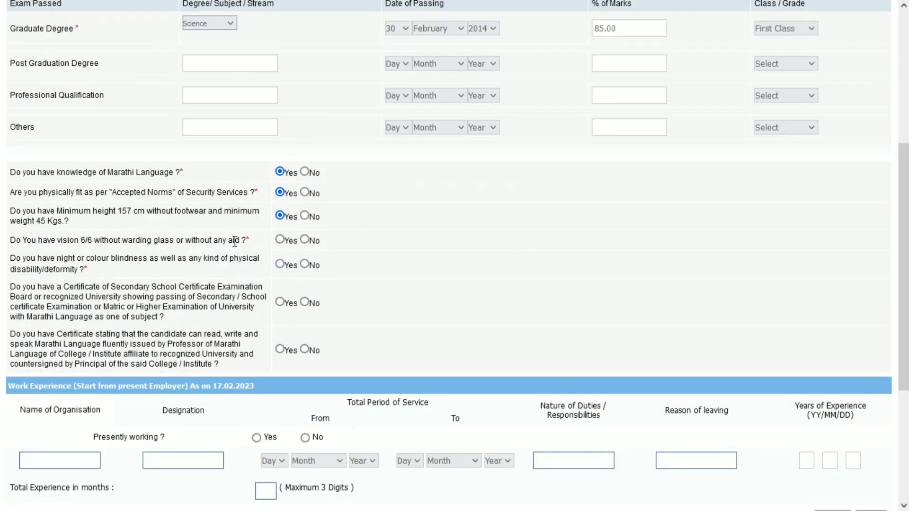
pyautogui.click(280, 240)
pyautogui.click(305, 266)
pyautogui.click(279, 302)
pyautogui.scroll(-4, 894, 395)
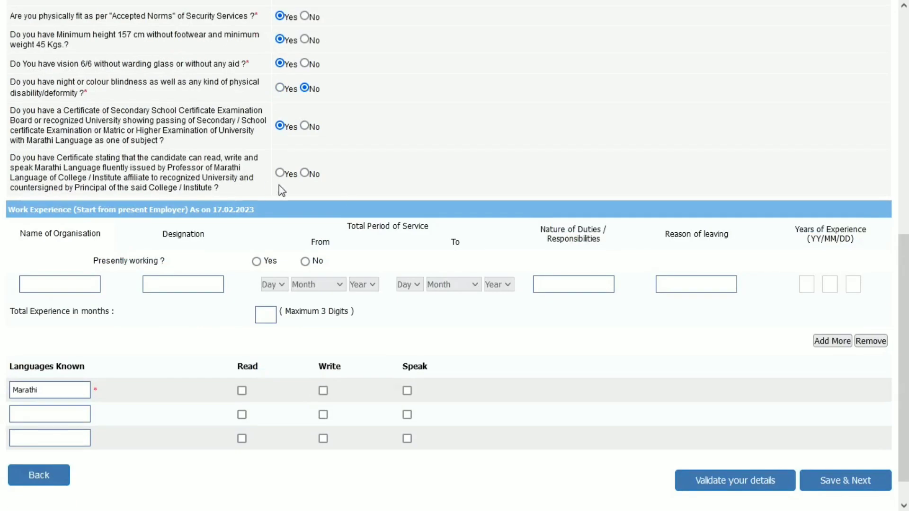
pyautogui.click(279, 173)
# Mark Marathi as a language the candidate can read, write and speak
pyautogui.scroll(-1, 903, 360)
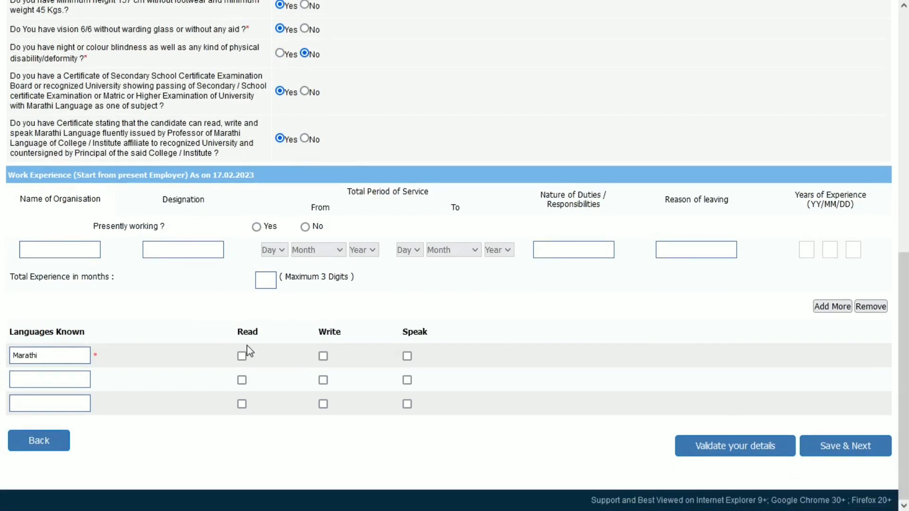
pyautogui.click(242, 358)
pyautogui.click(323, 356)
pyautogui.click(408, 357)
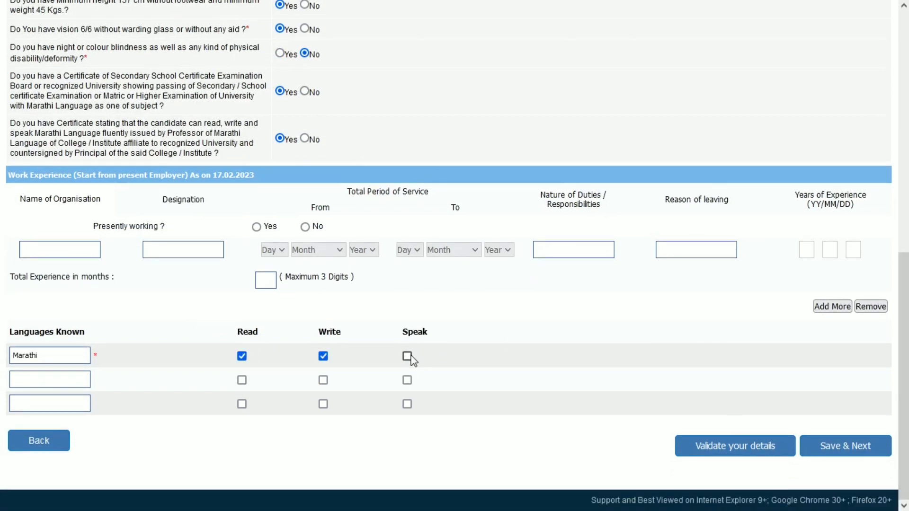
# Add HINDI as the second known language with read, write and speak ability
pyautogui.click(45, 377)
pyautogui.write('HINDI')
pyautogui.click(242, 380)
pyautogui.click(323, 381)
pyautogui.click(406, 381)
# Add ENGLISH as the third known language with read, write and speak ability, and validate the details
pyautogui.write('ENG')
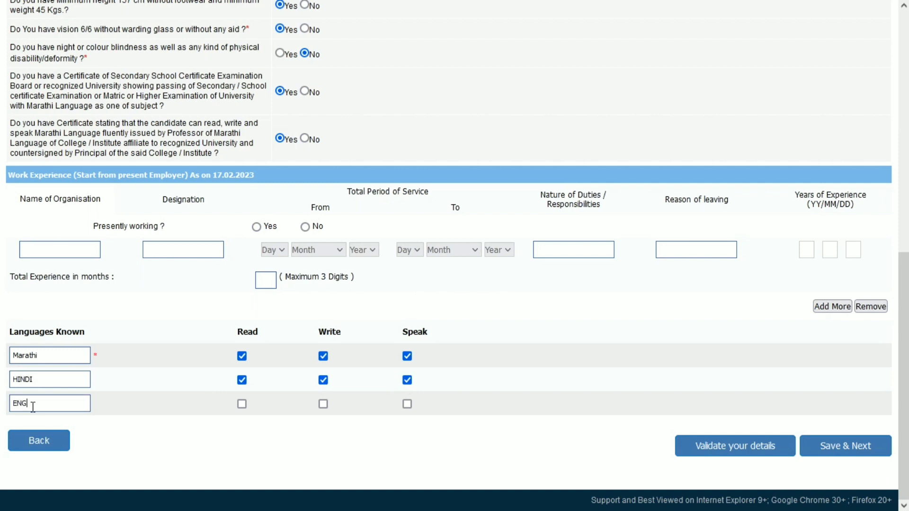
pyautogui.write('LISH')
pyautogui.click(242, 405)
pyautogui.click(323, 405)
pyautogui.click(407, 406)
pyautogui.click(712, 455)
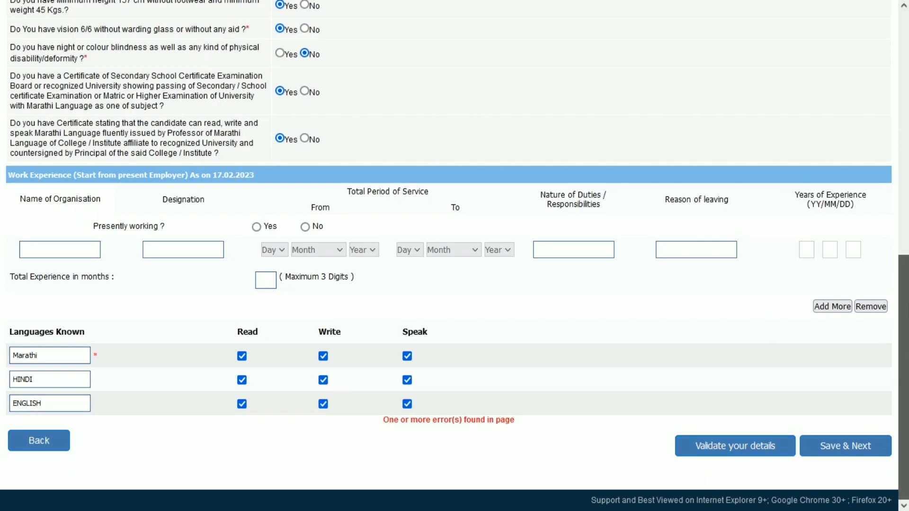
# Set the graduate degree's year of passing to 2022 and validate the details again
pyautogui.scroll(4, 903, 336)
pyautogui.scroll(4, 902, 336)
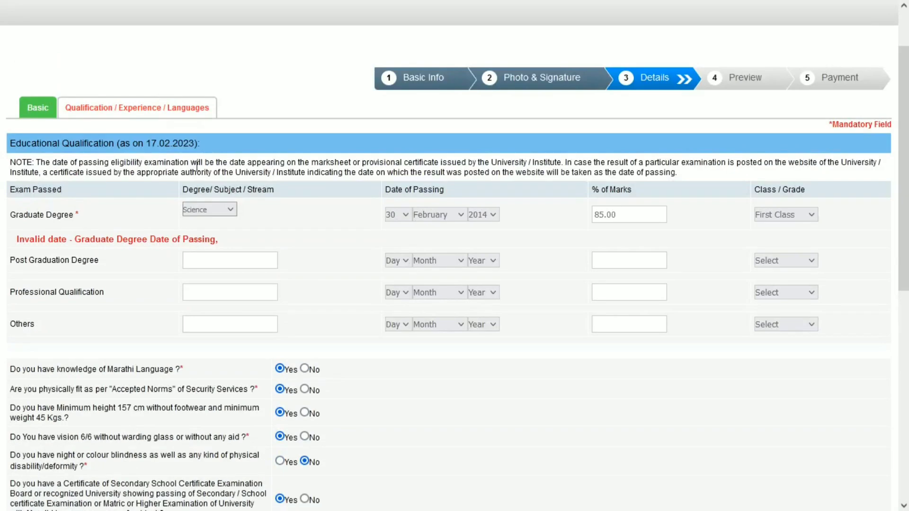
pyautogui.click(476, 217)
pyautogui.write('2020')
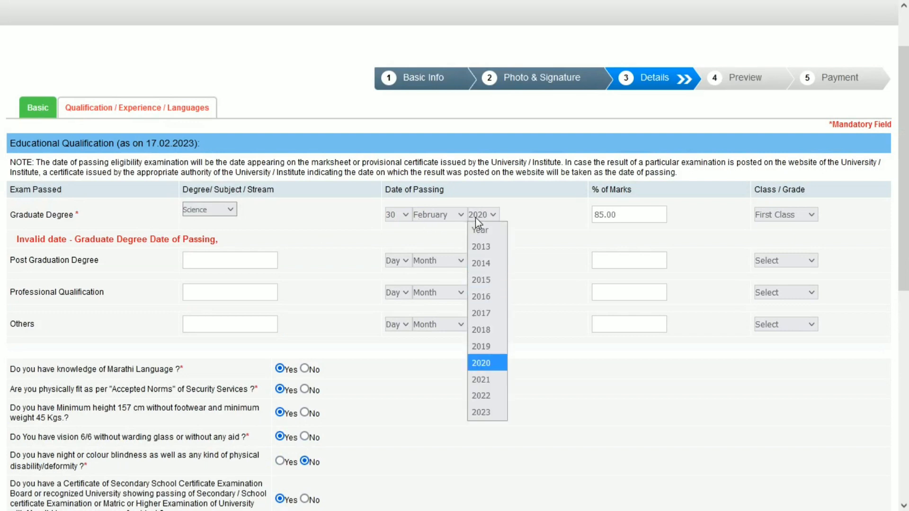
pyautogui.press('Down')
pyautogui.press('Down')
pyautogui.press('Return')
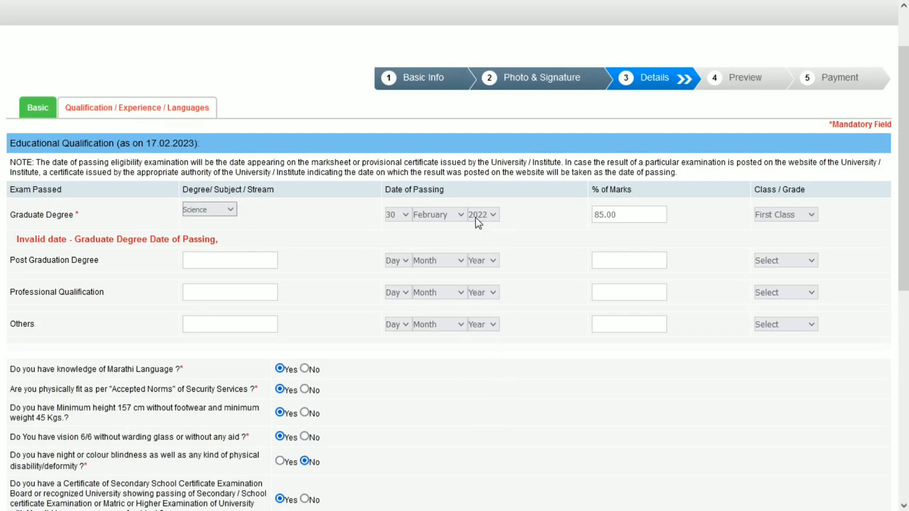
pyautogui.moveTo(903, 166); pyautogui.dragTo(903, 349)
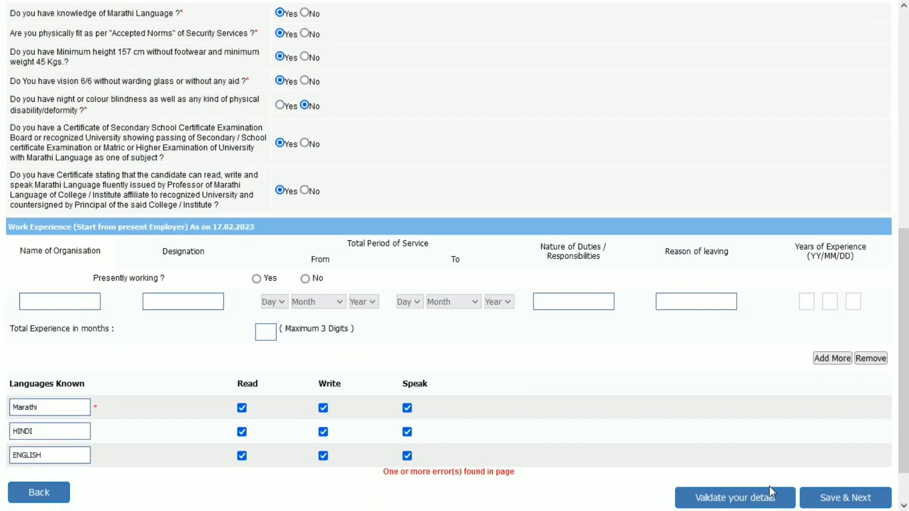
pyautogui.click(766, 501)
# Set the graduate degree's month of passing to July
pyautogui.moveTo(903, 350); pyautogui.dragTo(902, 251)
pyautogui.scroll(1, 454, 256)
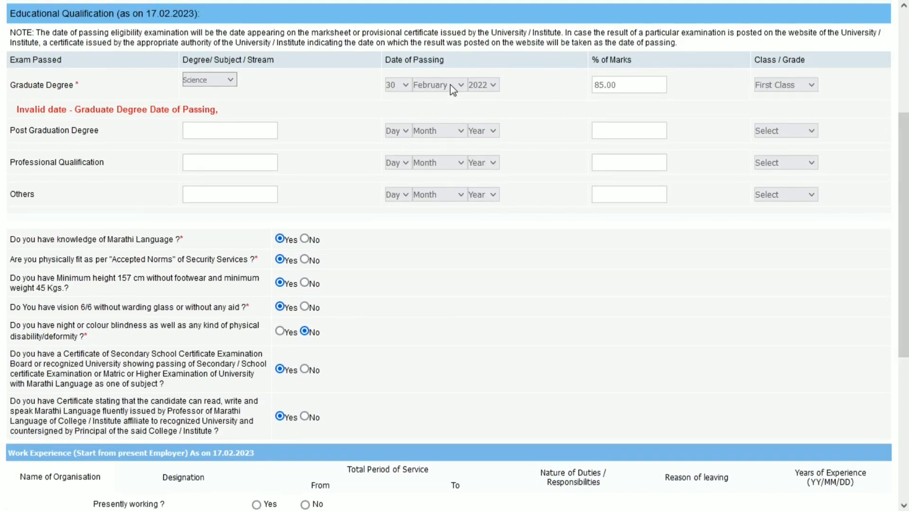
pyautogui.click(452, 86)
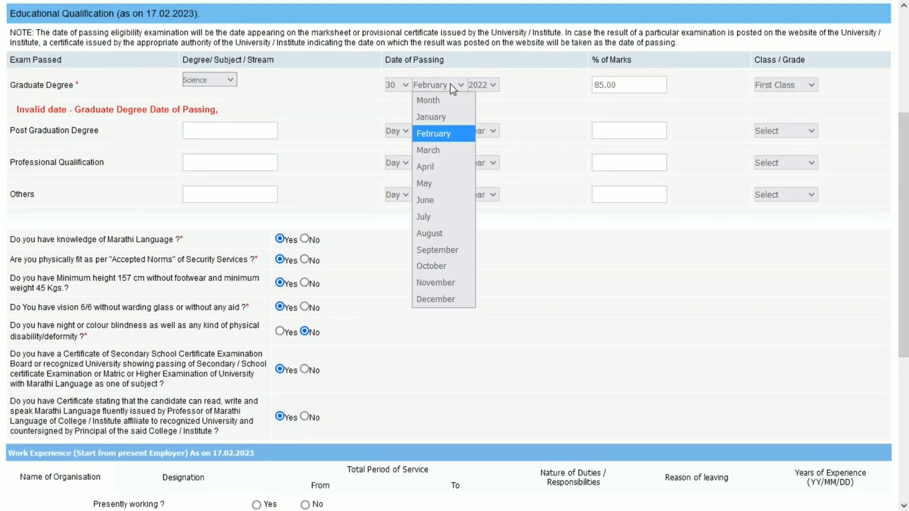
pyautogui.press('Down')
pyautogui.press('Down')
pyautogui.press('Down')
pyautogui.press('Down')
pyautogui.press('Down')
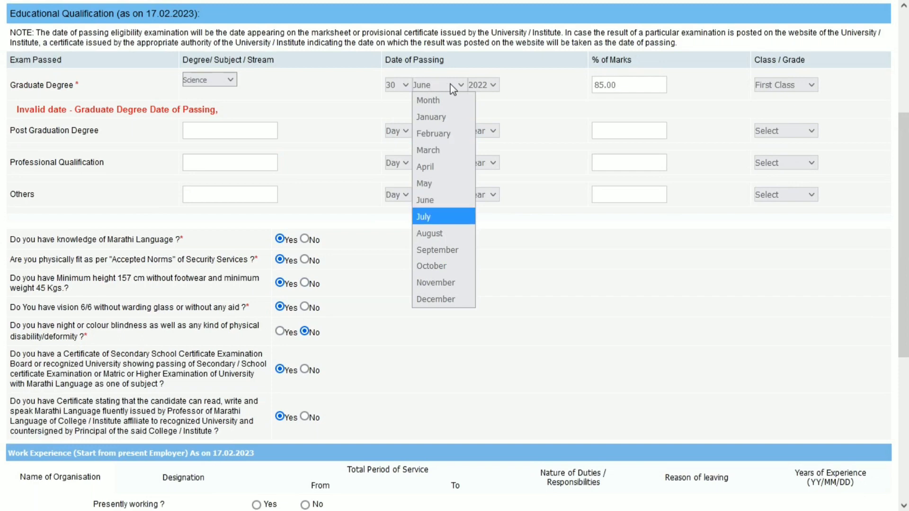
pyautogui.press('Return')
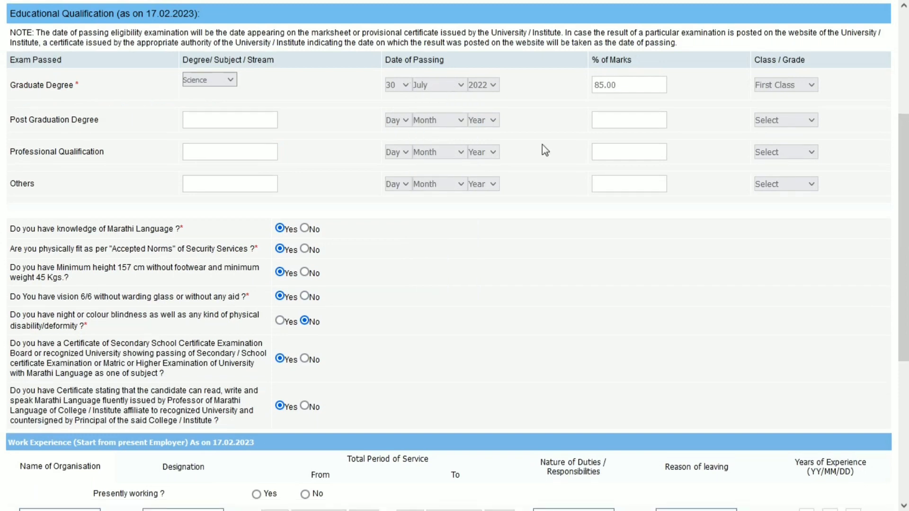
# Validate the qualification details, acknowledge the verification and continue to the home page
pyautogui.moveTo(905, 340); pyautogui.dragTo(905, 479)
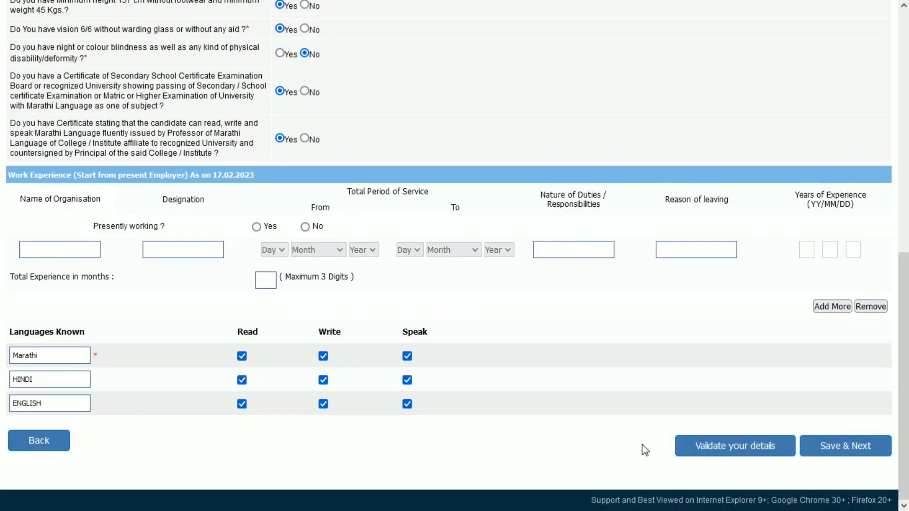
pyautogui.click(734, 455)
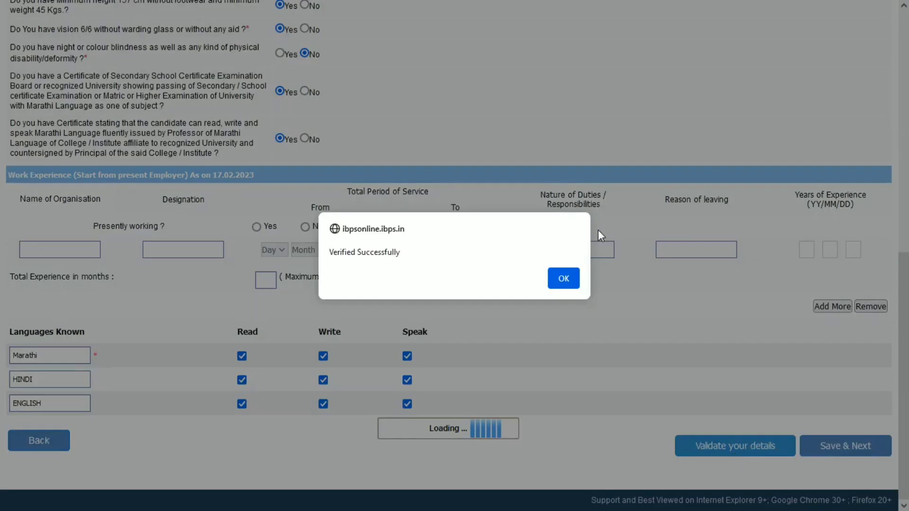
pyautogui.click(568, 283)
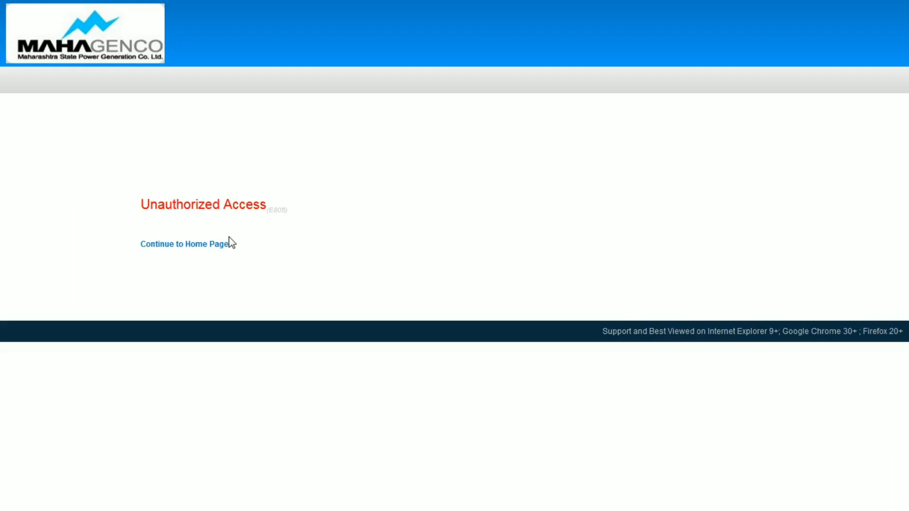
pyautogui.click(195, 244)
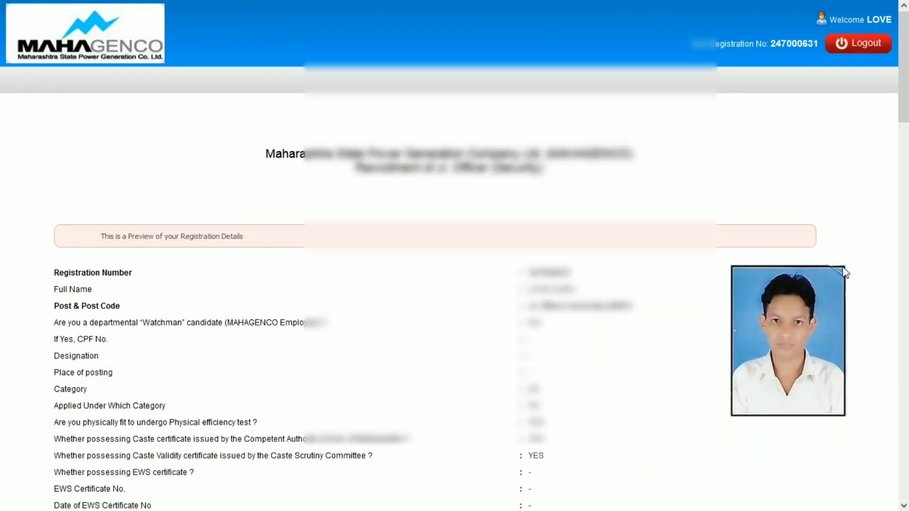
# Agree to the declaration, enter the security code shown in the image, and complete and confirm the registration
pyautogui.moveTo(902, 65); pyautogui.dragTo(902, 442)
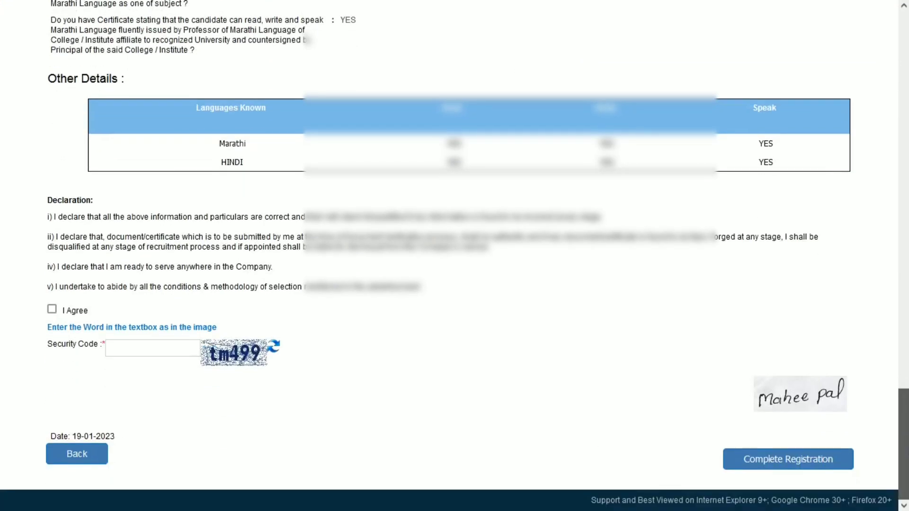
pyautogui.click(57, 309)
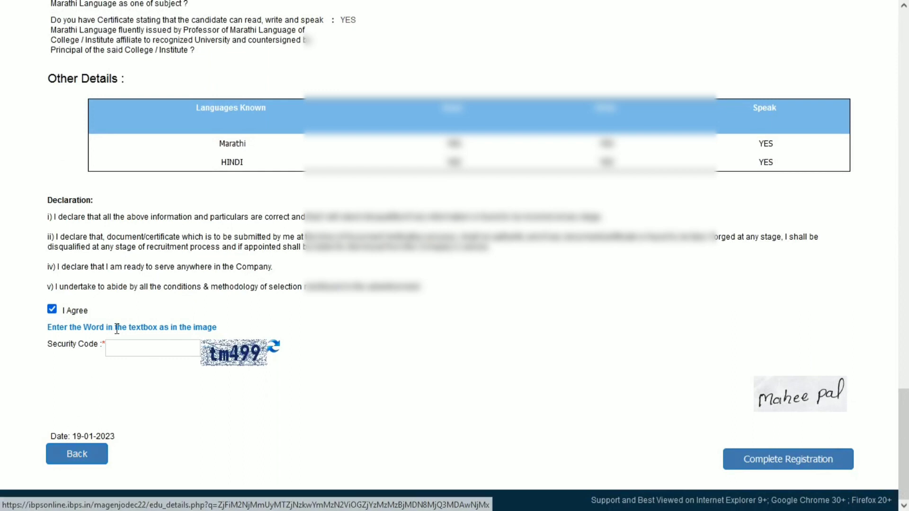
pyautogui.click(125, 352)
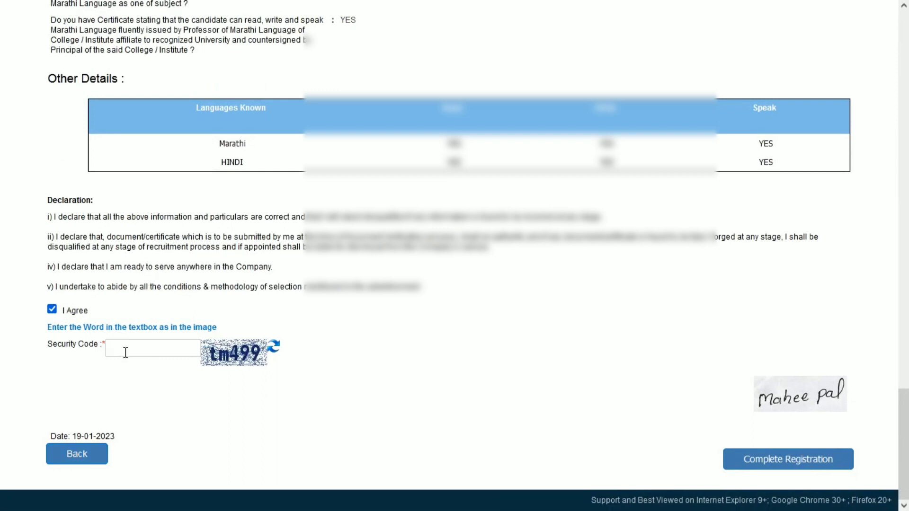
pyautogui.write('tm499')
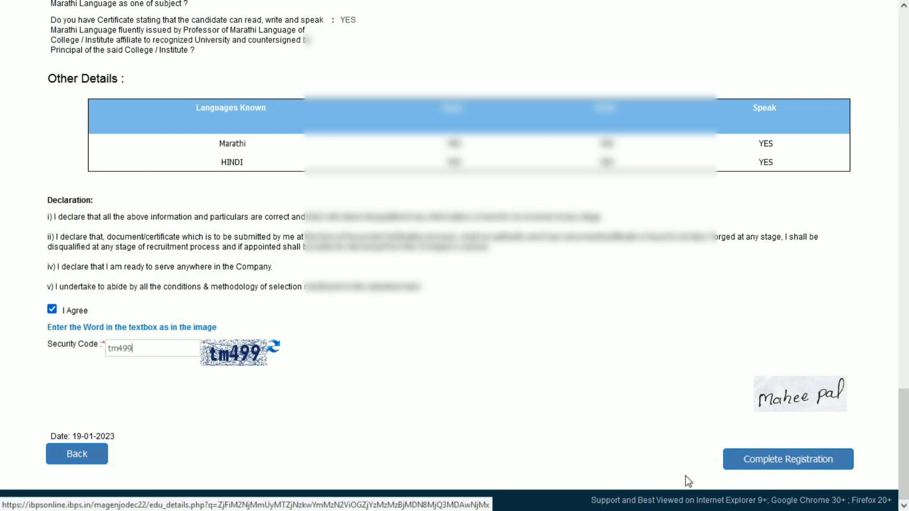
pyautogui.click(754, 460)
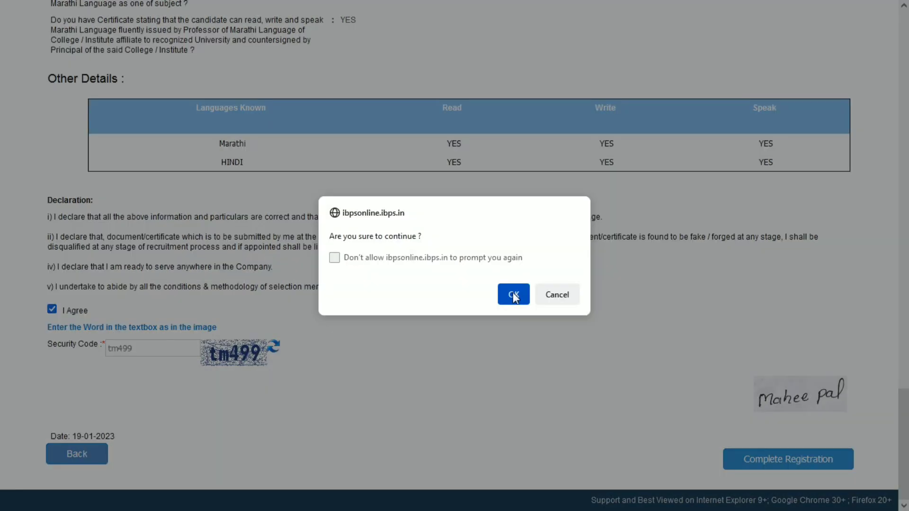
pyautogui.click(513, 295)
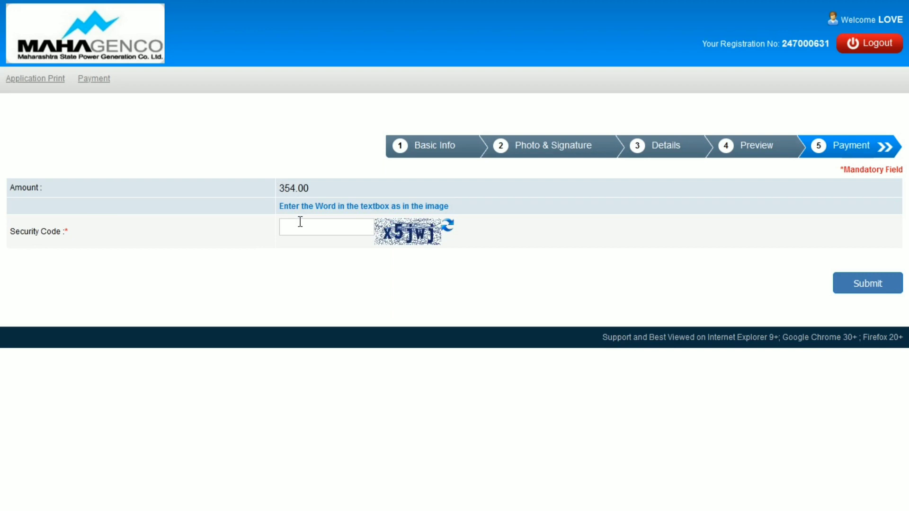
# Enter the security code shown in the image on the payment page and confirm the submission
pyautogui.write('x5jwj')
pyautogui.click(847, 283)
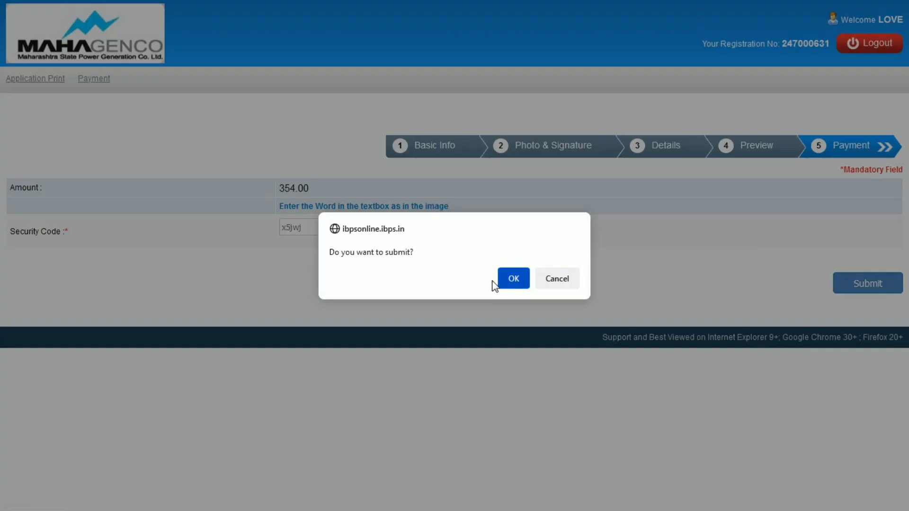
pyautogui.click(514, 278)
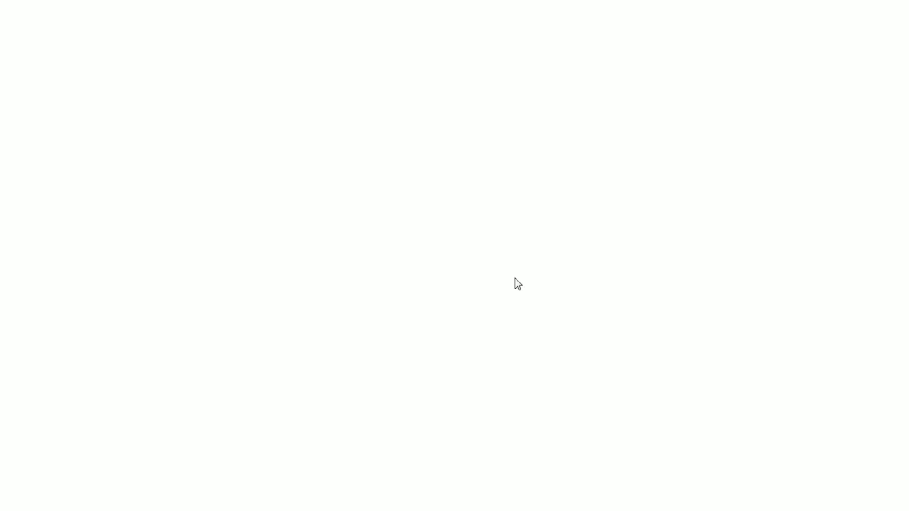